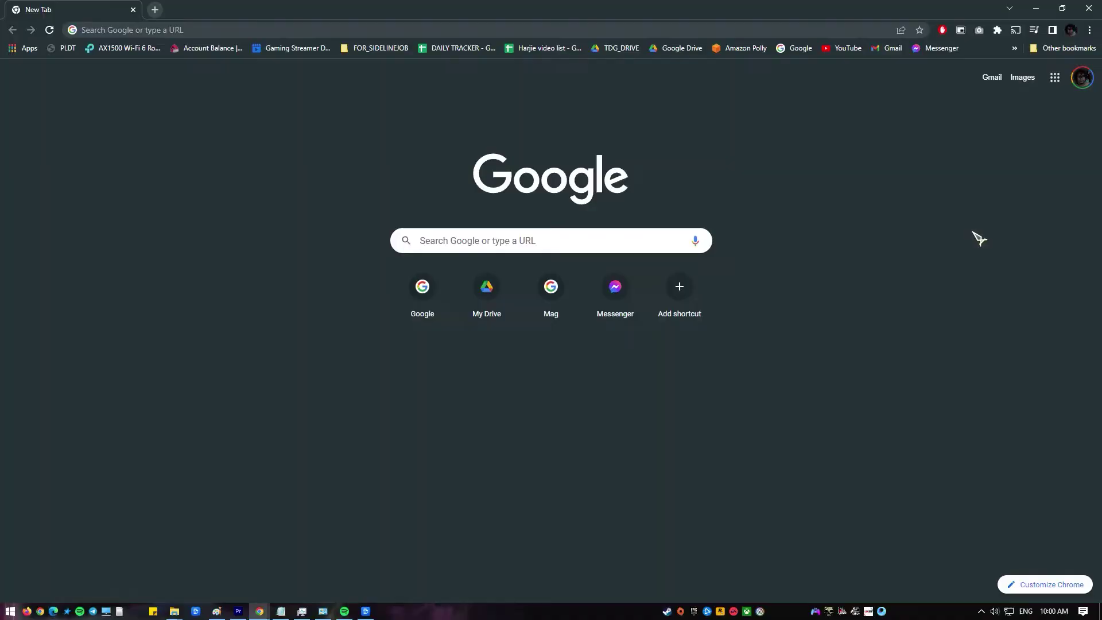
Step: Check Chrome's About page for updates, confirming it is up to date at version 103.0.5060.134
left_click(1091, 30)
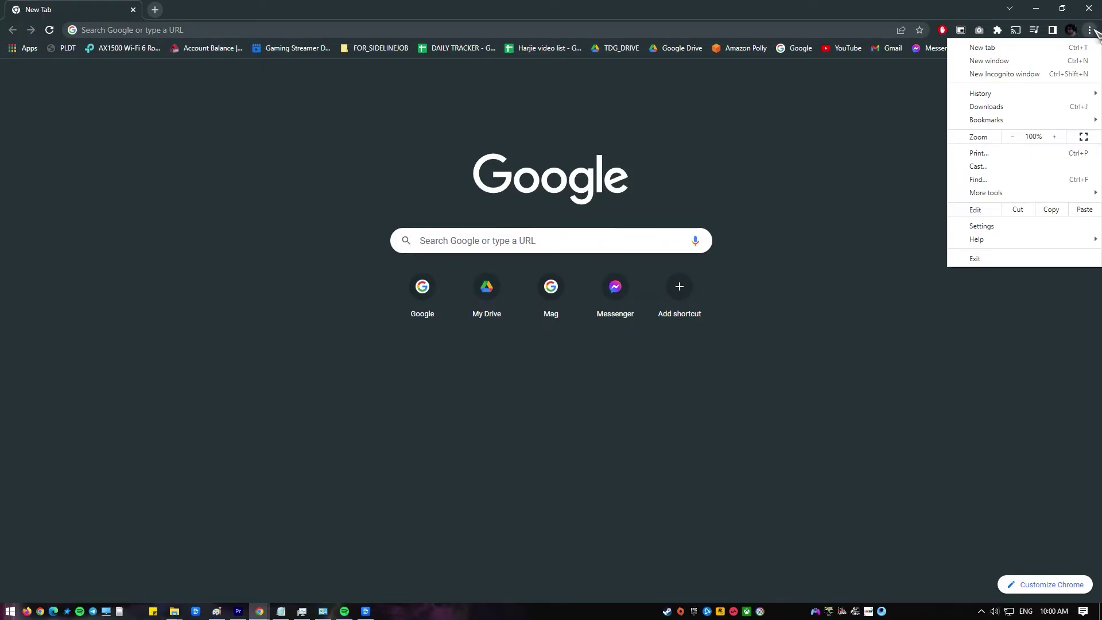
left_click(983, 227)
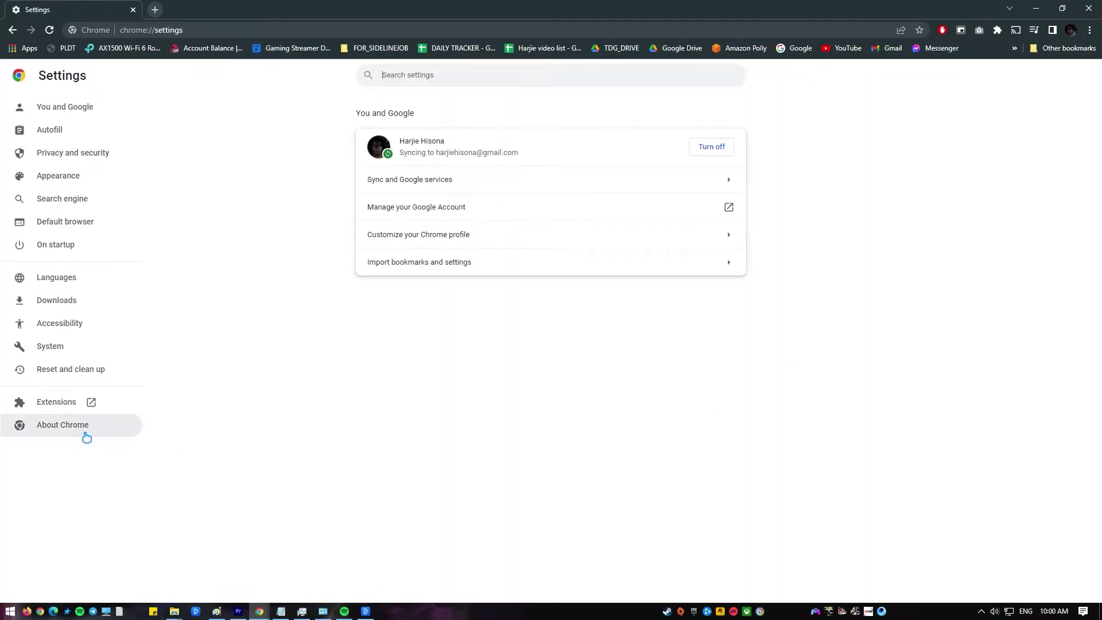
left_click(75, 434)
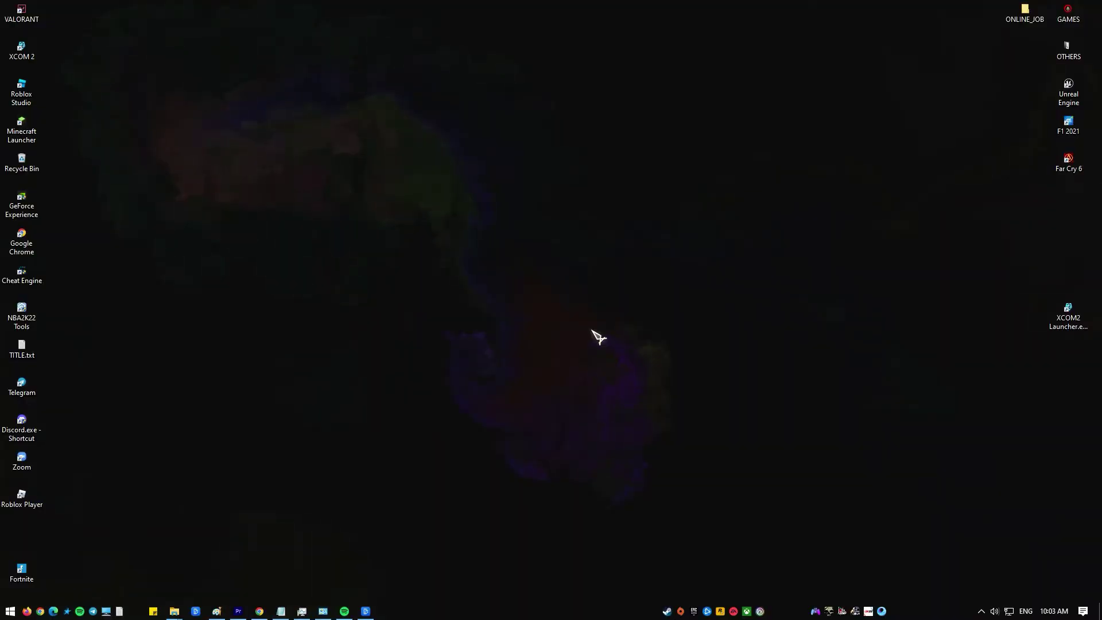
Step: Search Start for 'windows update' and open the Windows Update settings page
key("super")
type("windo")
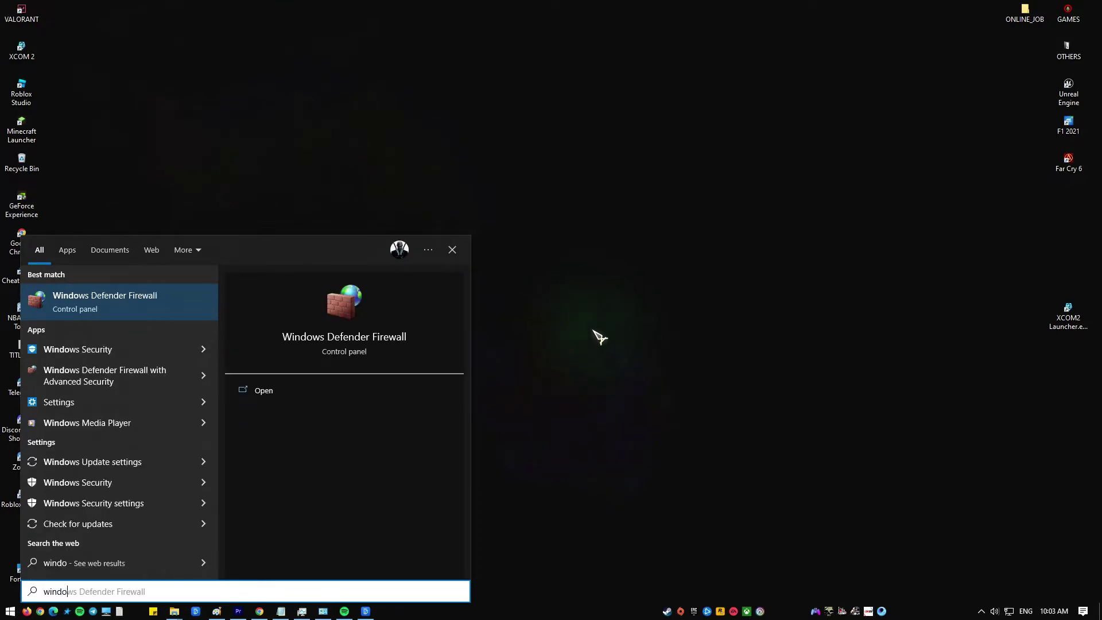
type("ws update")
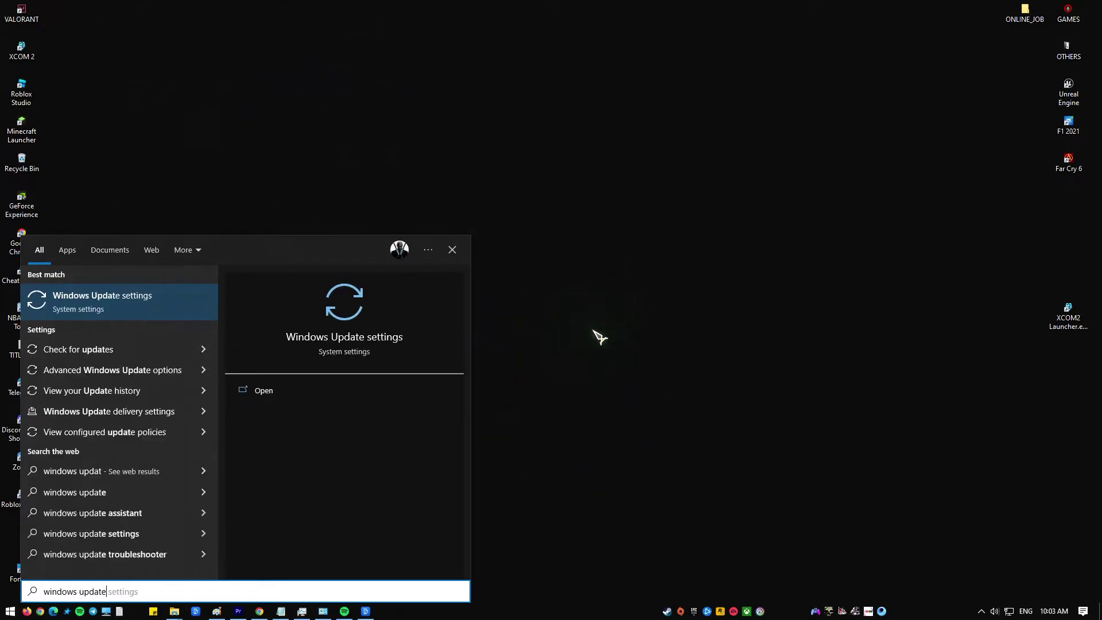
left_click(192, 310)
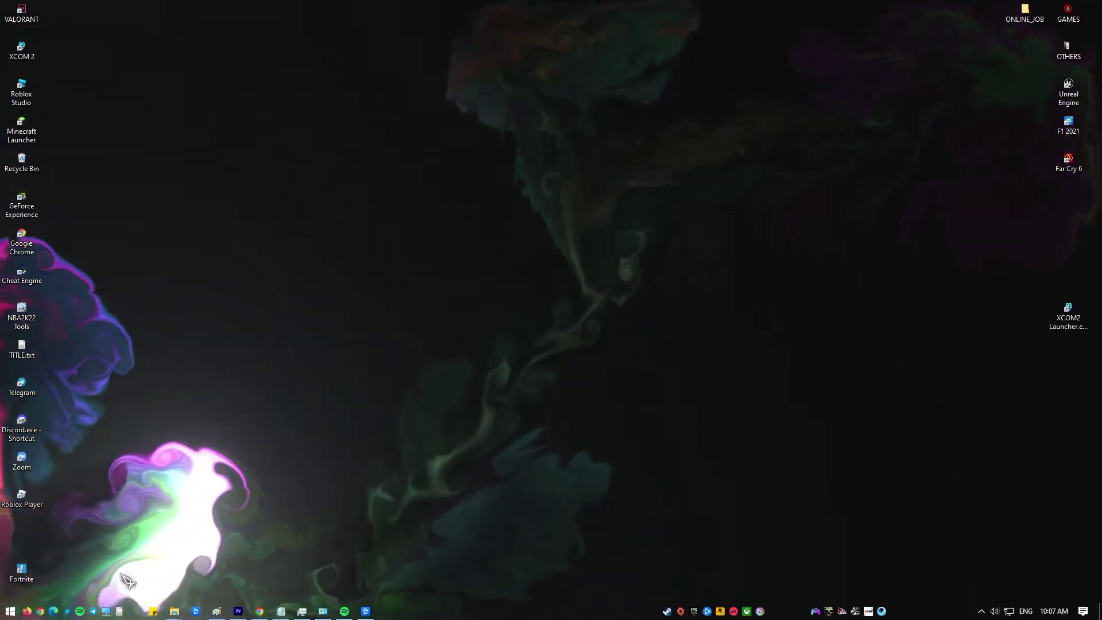
Step: Launch Command Prompt as administrator and move its window down and to the right
key("super")
type("cmd")
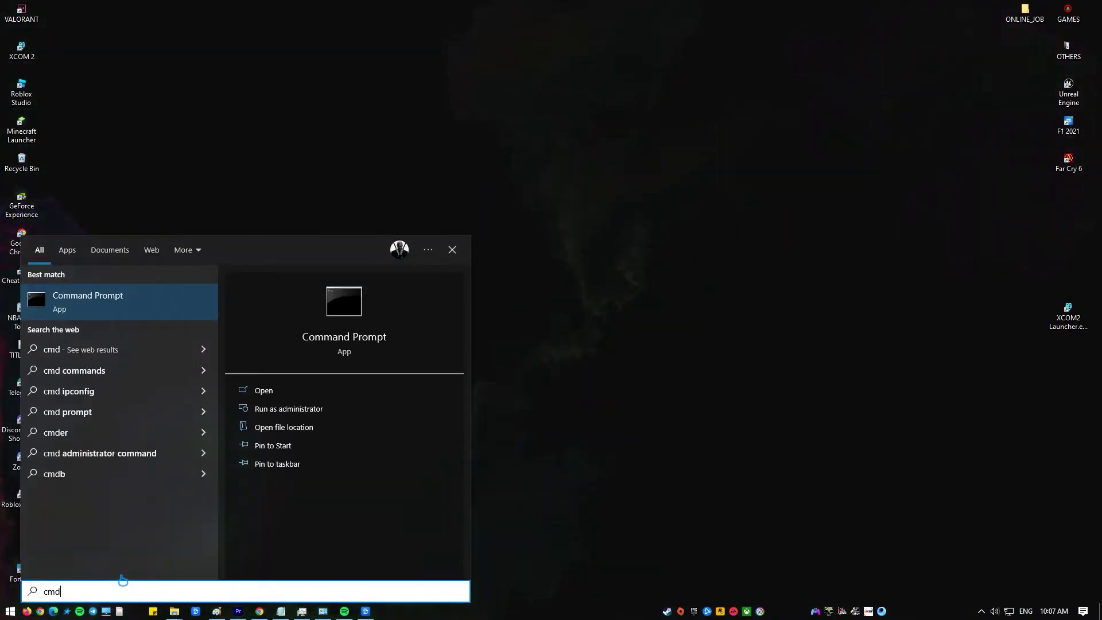
left_click(287, 411)
left_click(500, 379)
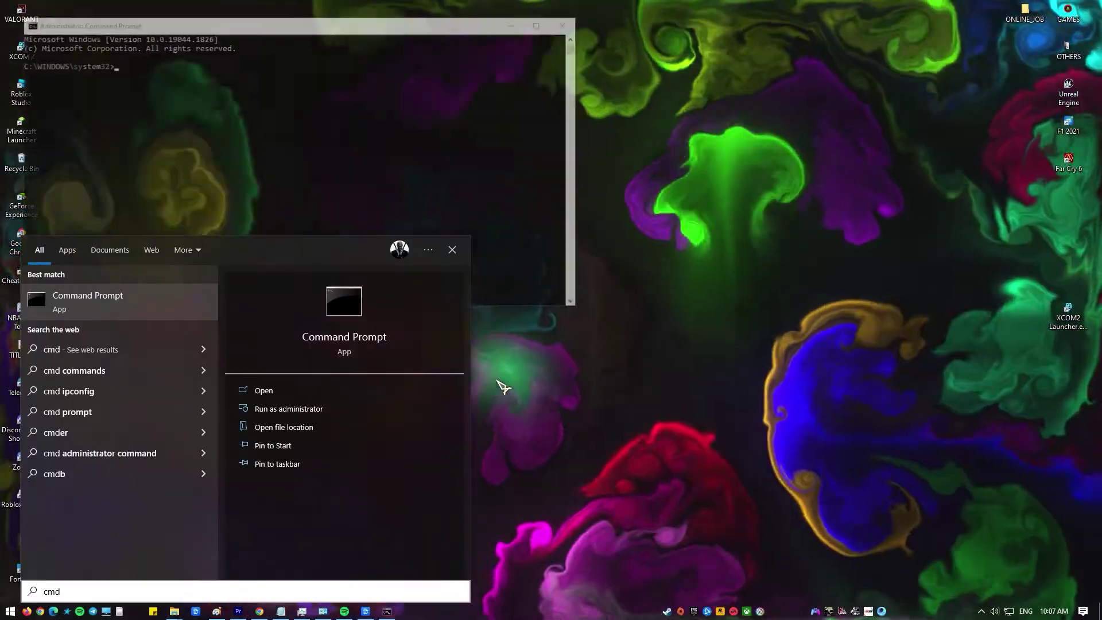
left_click(463, 38)
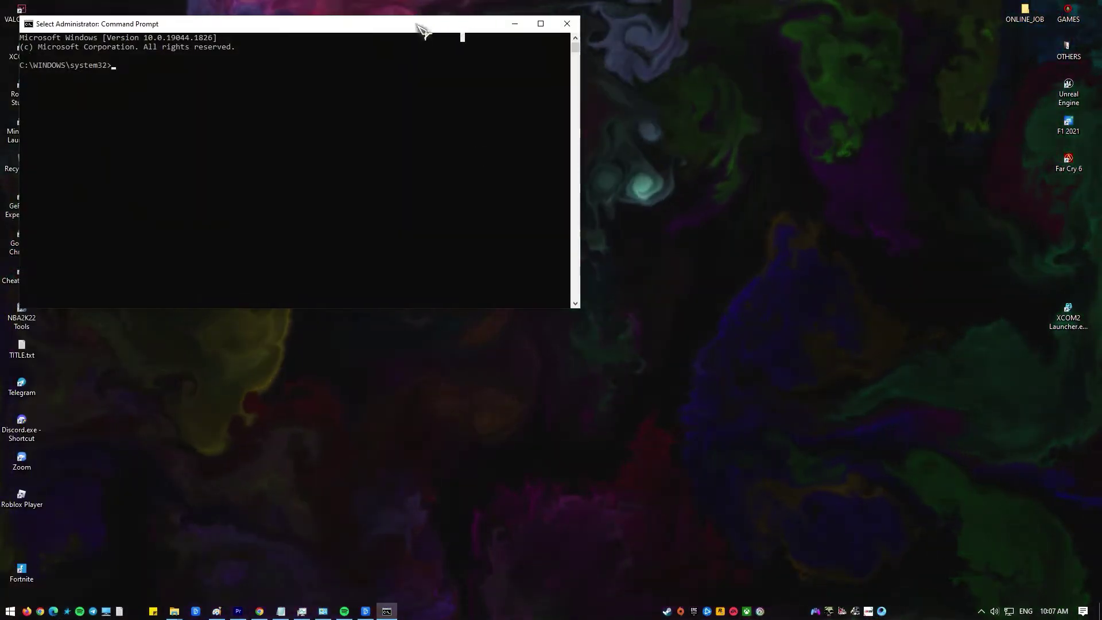
left_click_drag(421, 28, 500, 72)
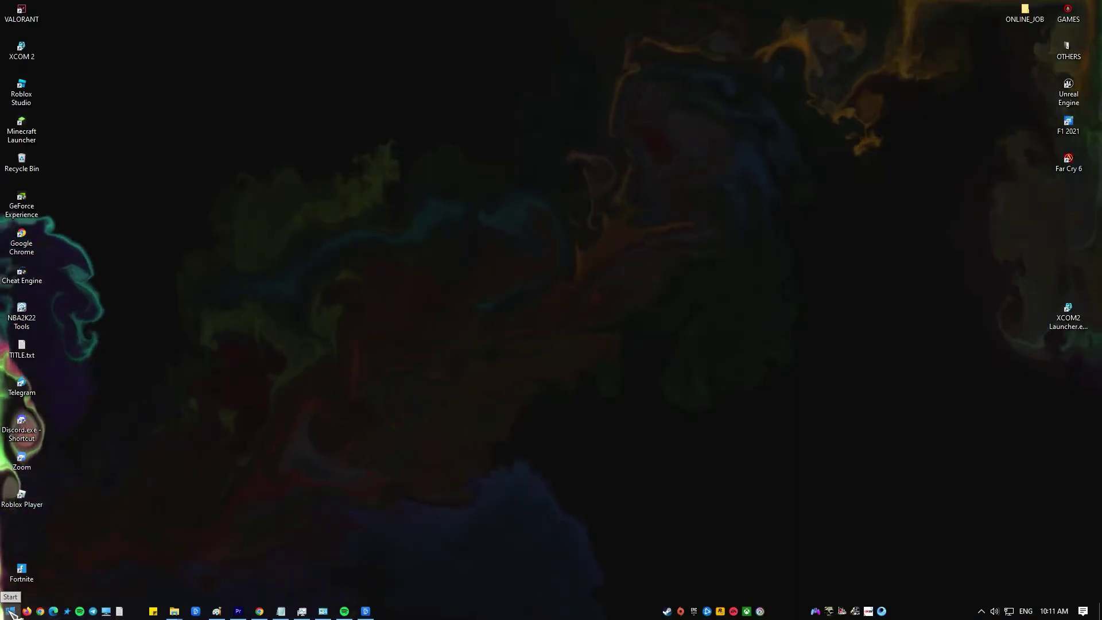
Step: Open Control Panel from Start search and nudge its window's top edge down
left_click(10, 611)
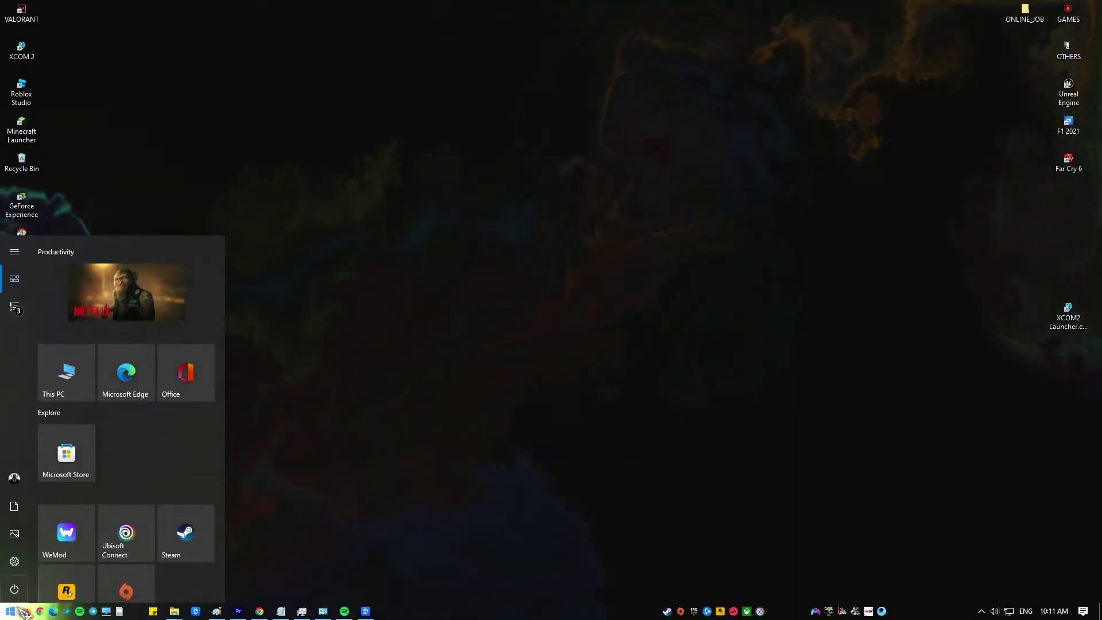
type("c")
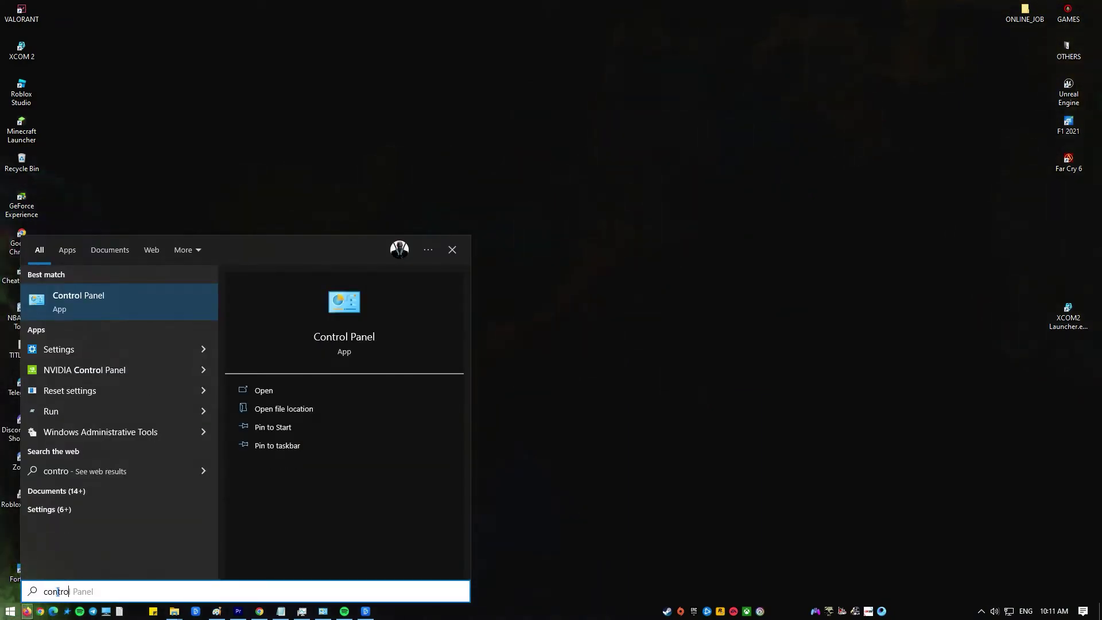
type("ontro")
left_click(147, 293)
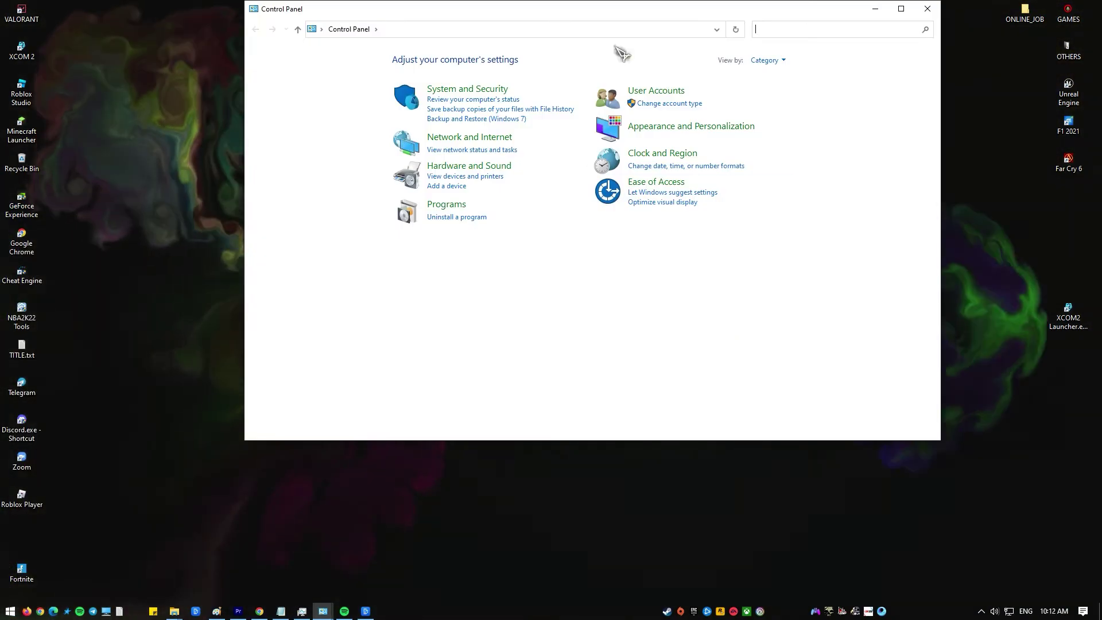
left_click_drag(649, 12, 642, 73)
Step: Switch Control Panel to Small icons view and open Programs and Features
left_click(734, 117)
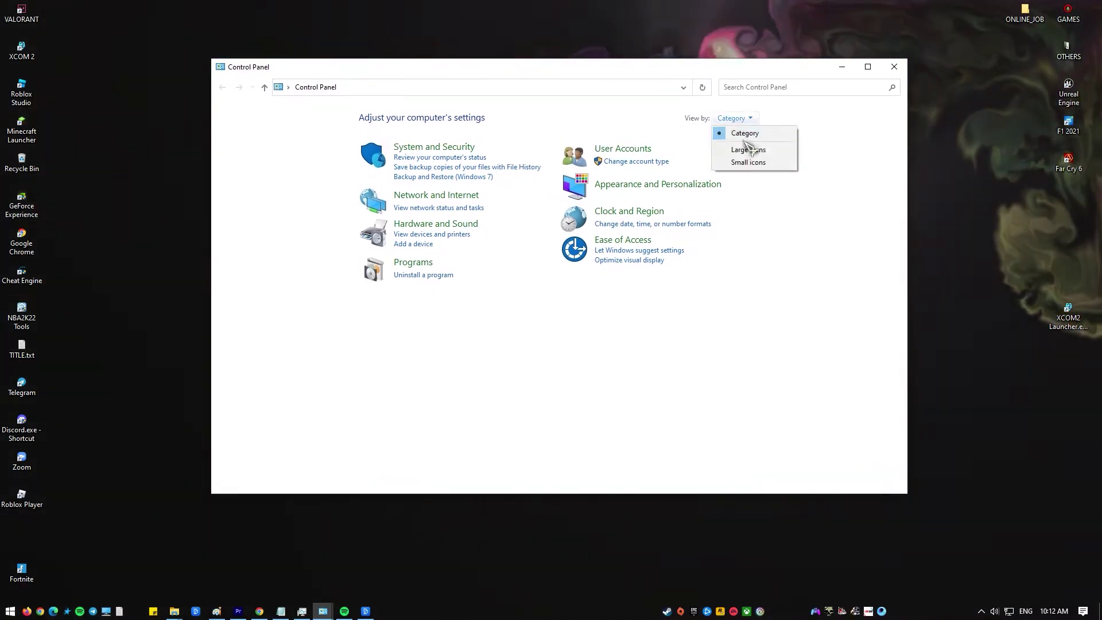
left_click(750, 162)
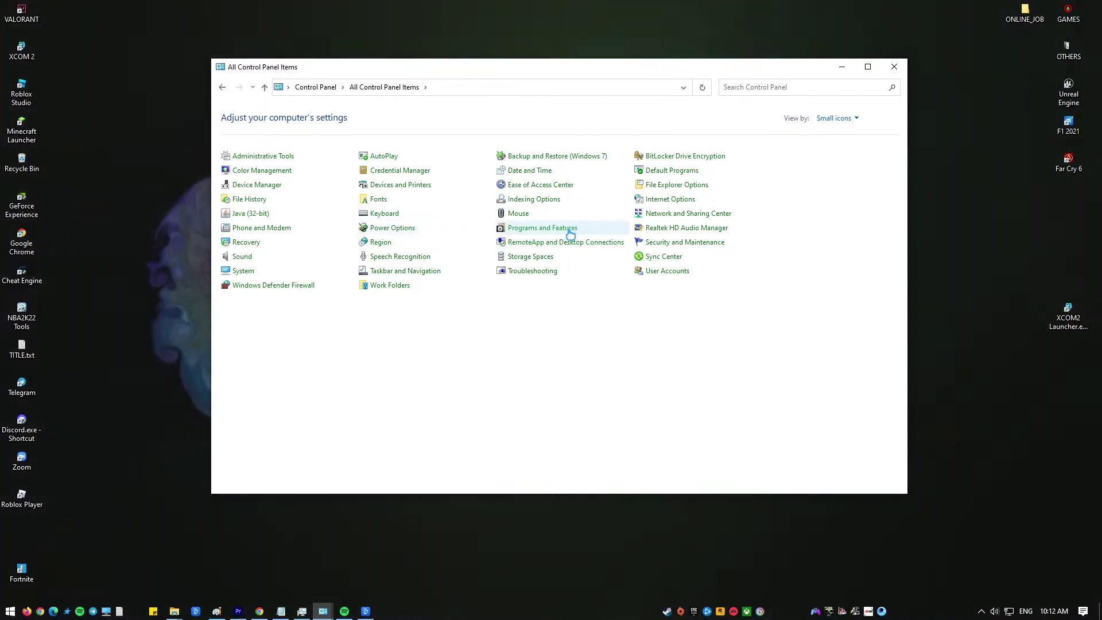
left_click(568, 230)
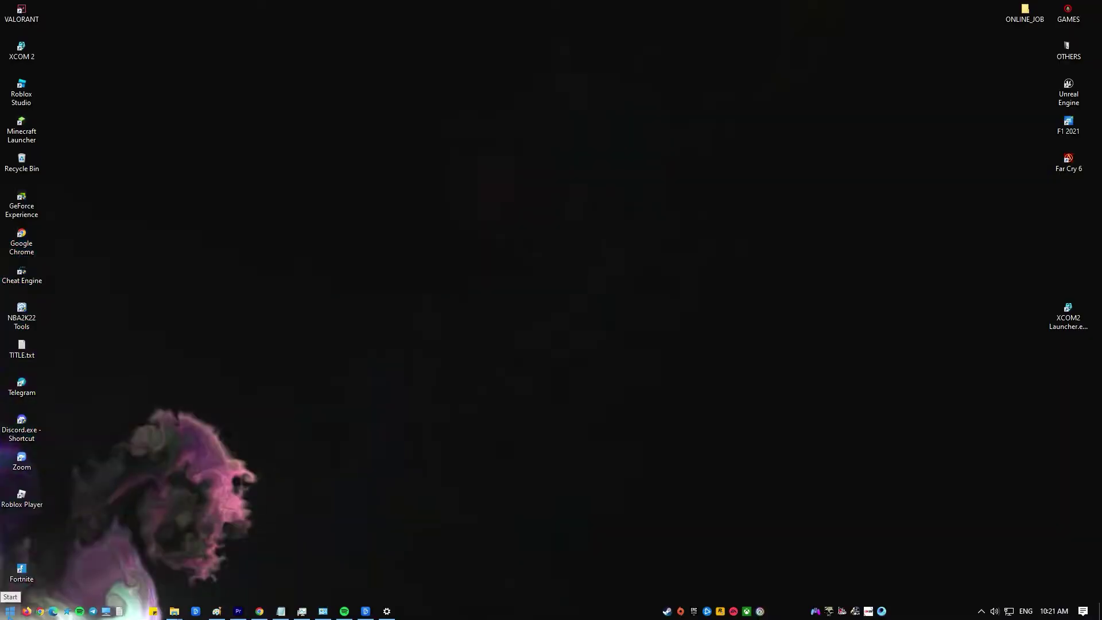
key("super")
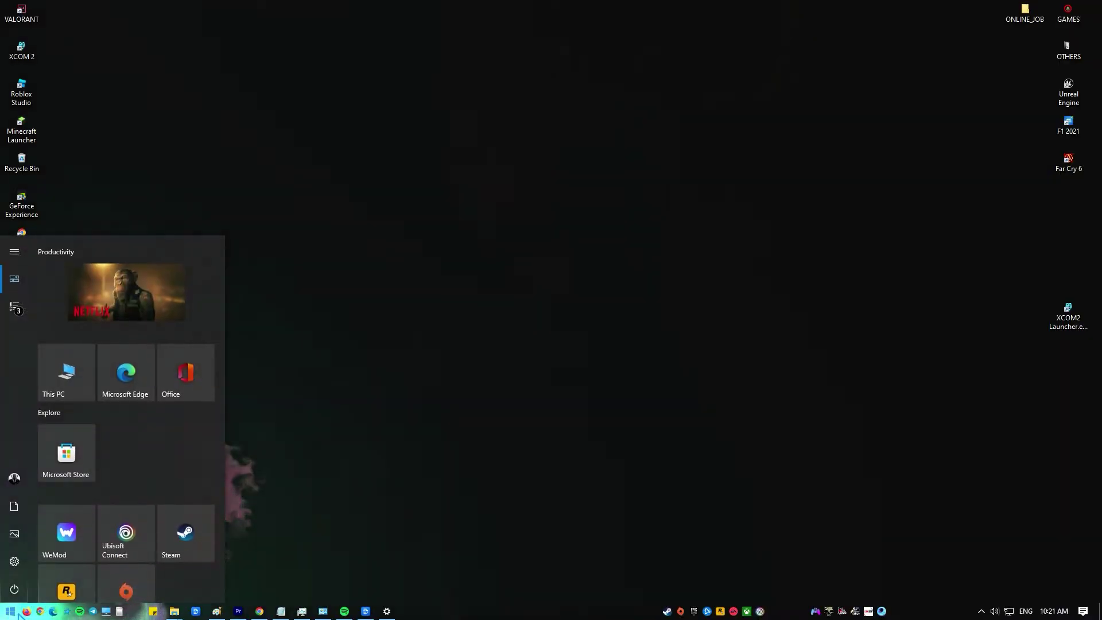
Step: Open Windows Security and start a Quick scan from Virus & threat protection scan options
type("windows")
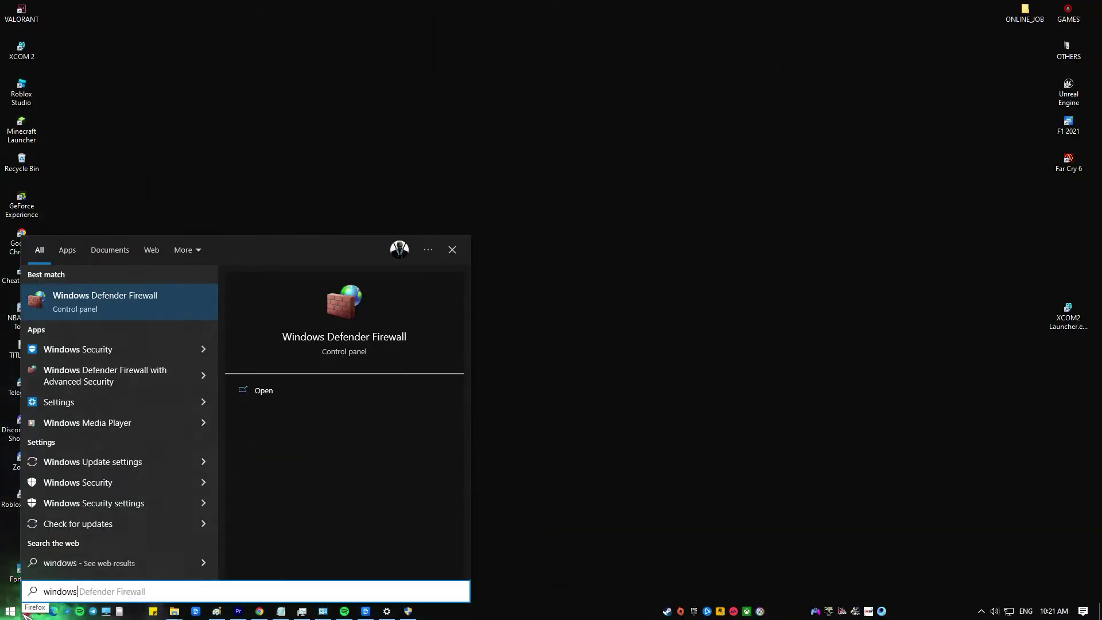
left_click(82, 351)
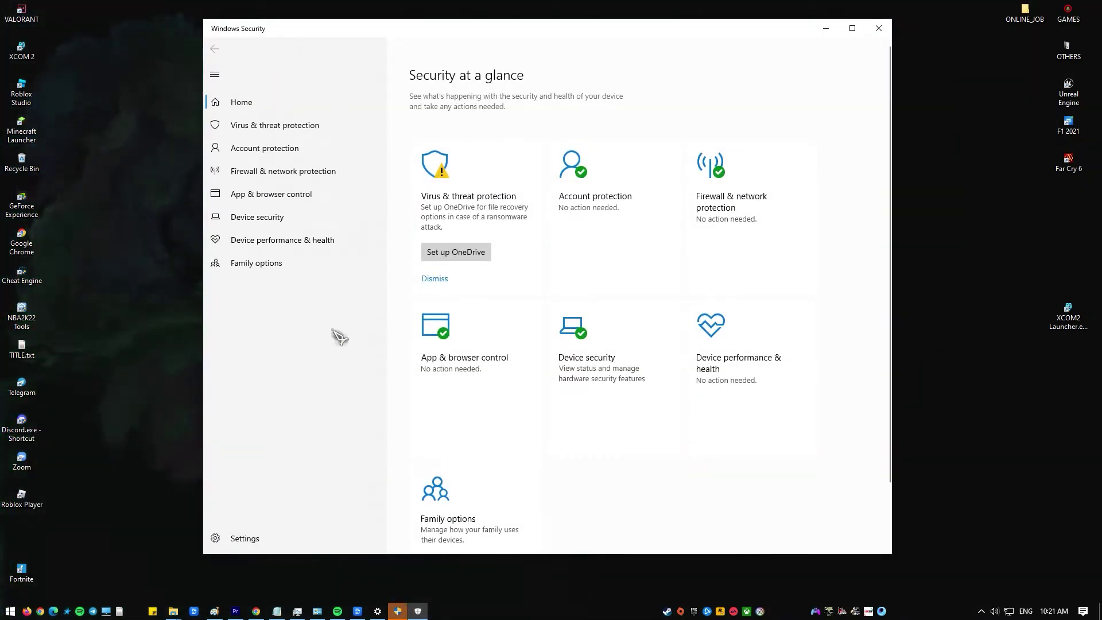
left_click(476, 217)
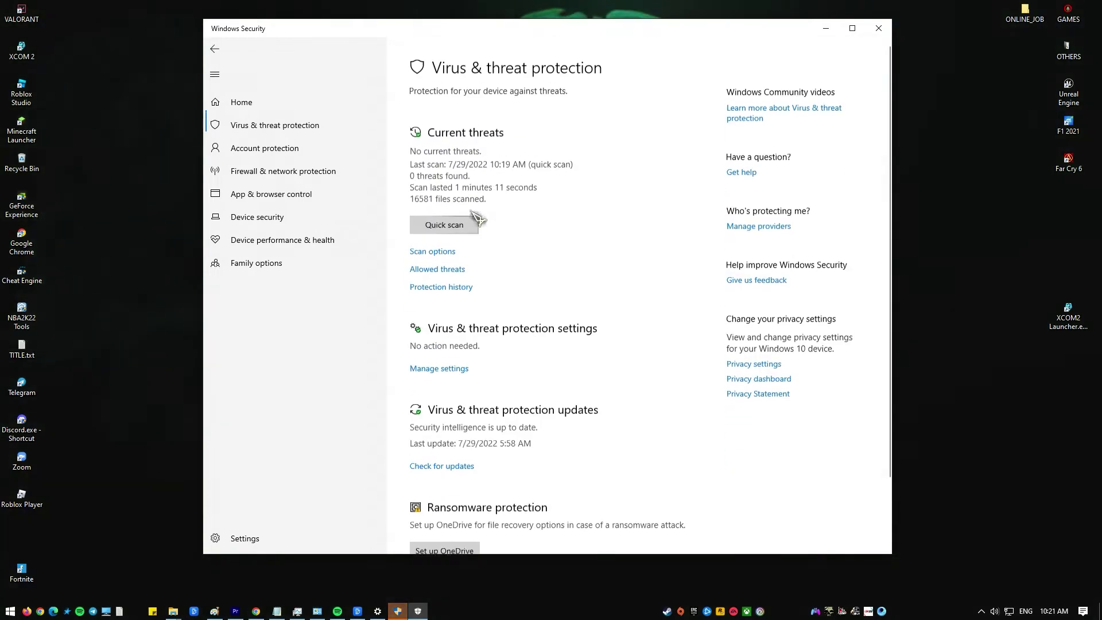
left_click(446, 250)
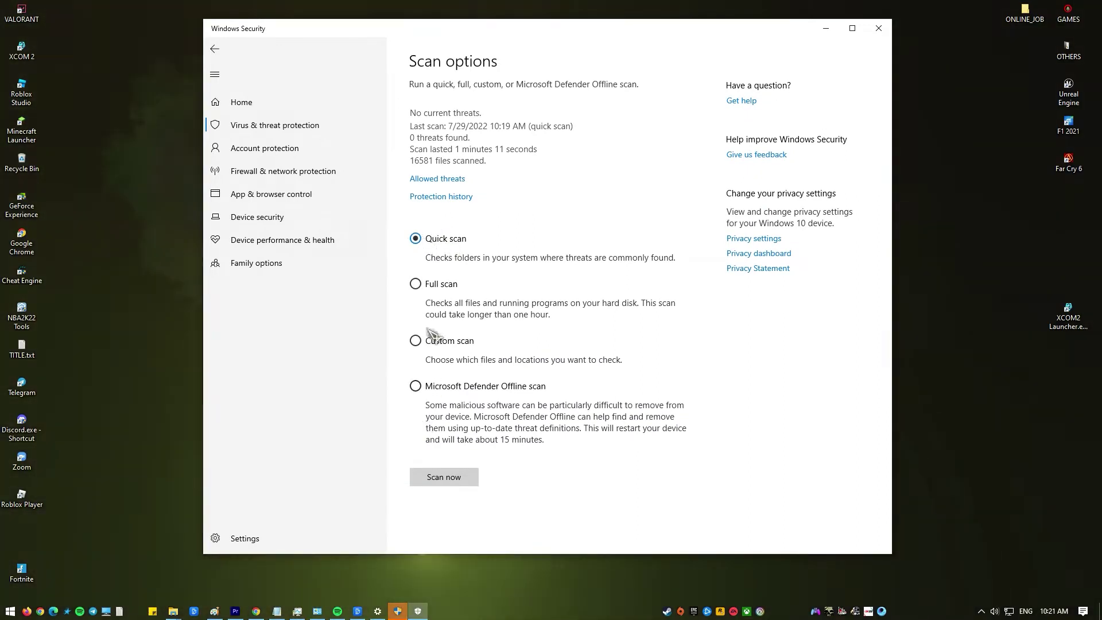
left_click(455, 479)
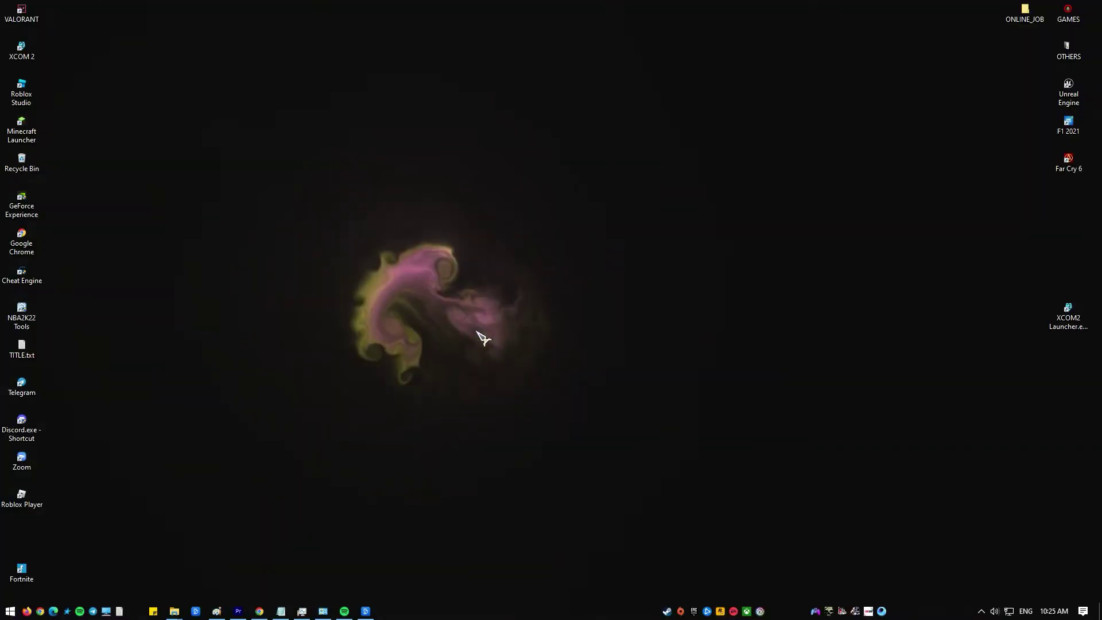
key("super+i")
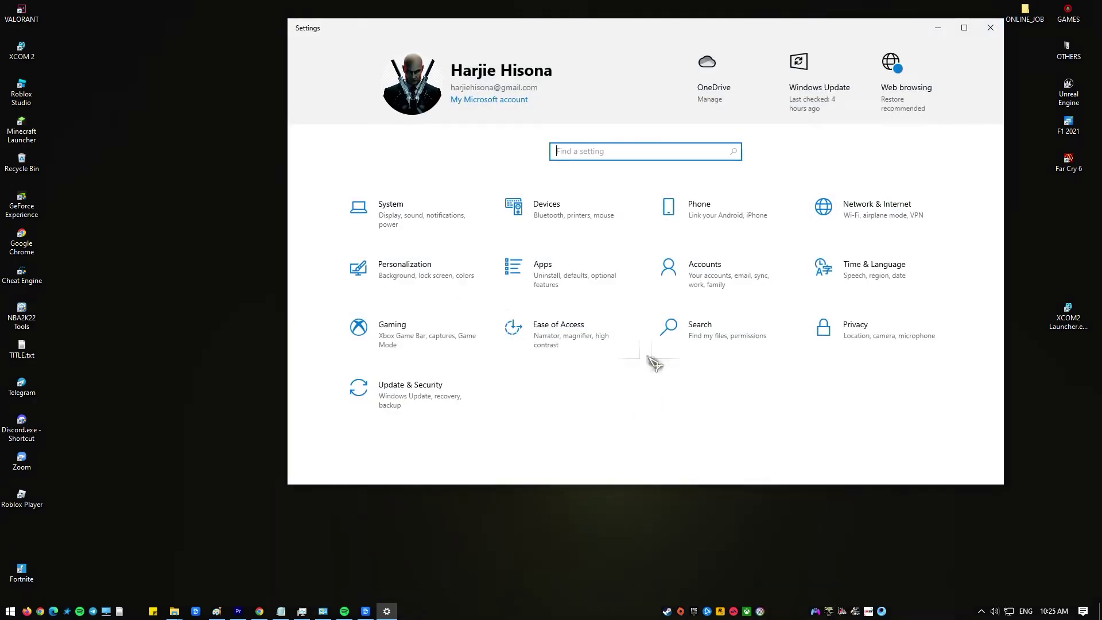
Step: Search the installed apps list for Chrome and uninstall Google Chrome
left_click(604, 283)
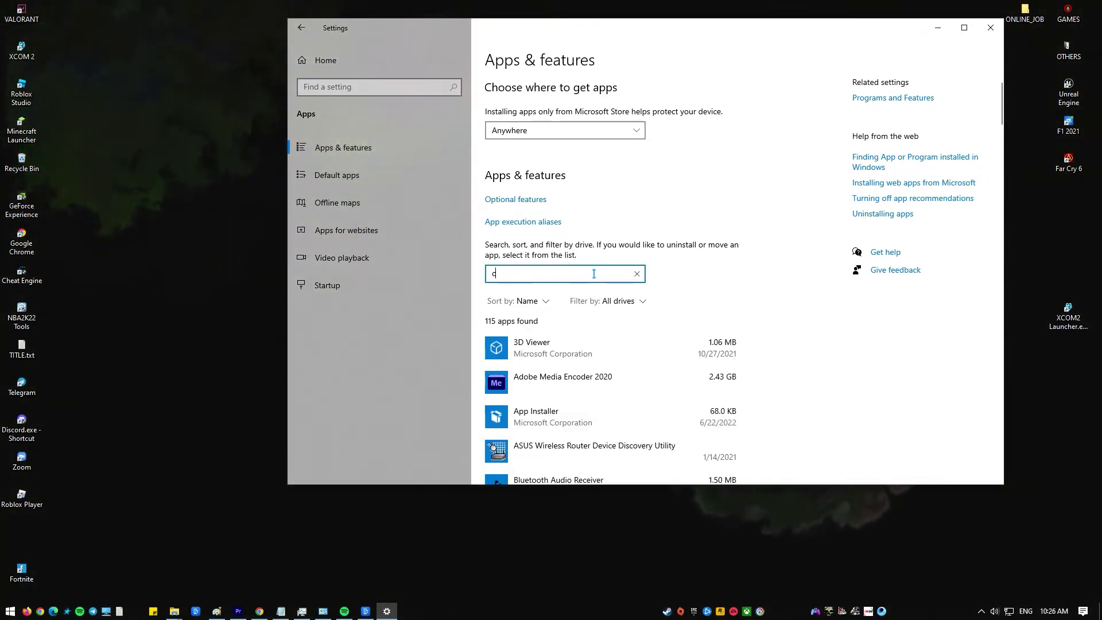
type("hrome")
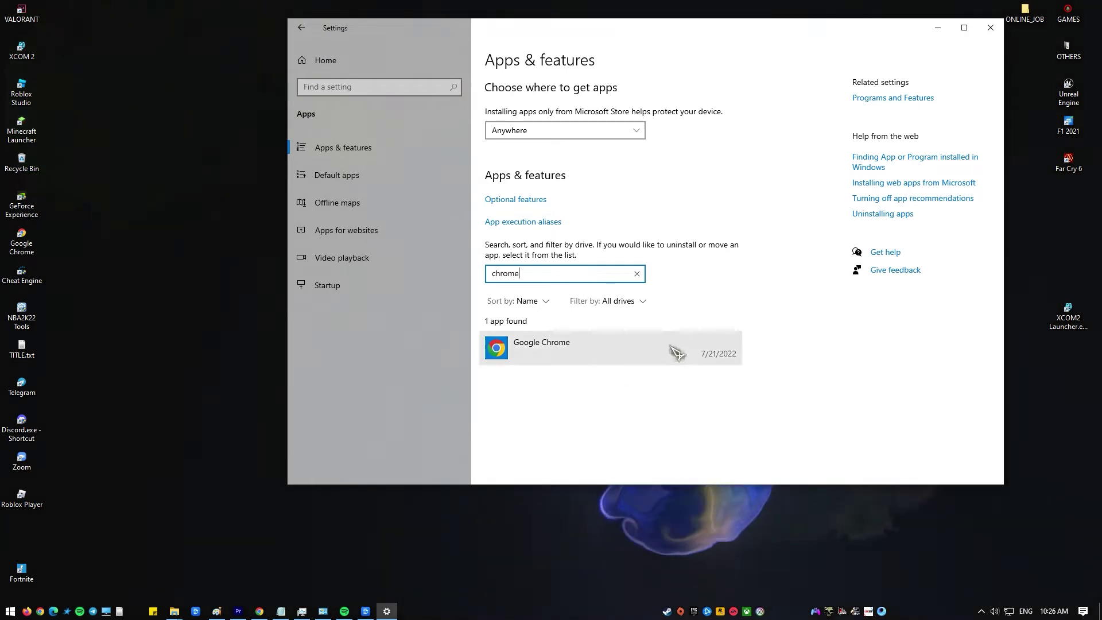
left_click(673, 352)
left_click(710, 396)
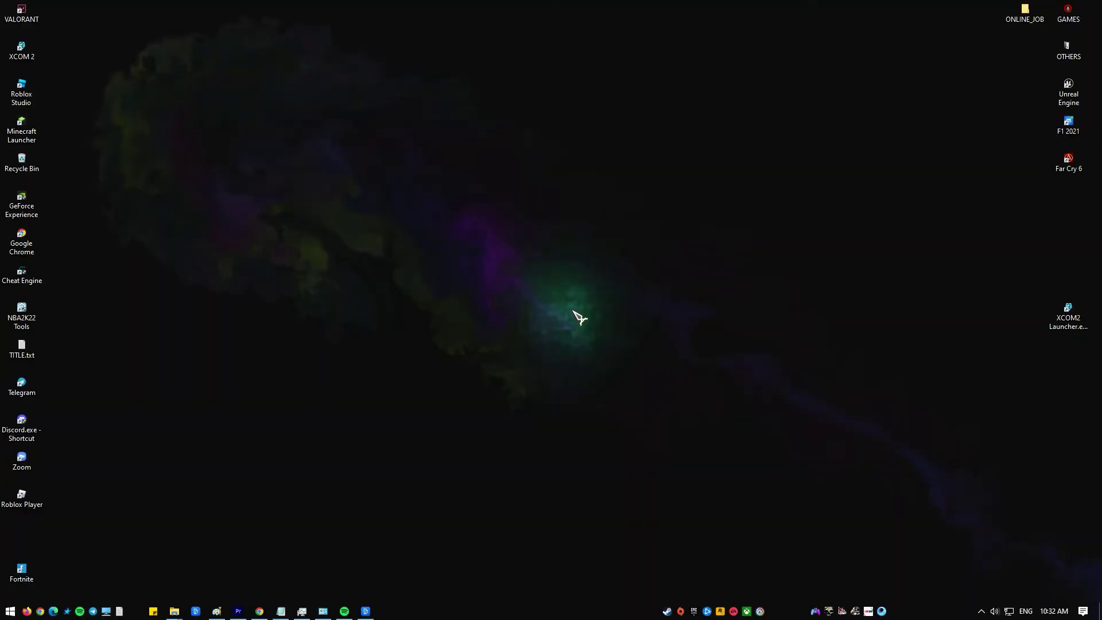
Step: Run rstrui, pick the 7/28/2022 'Installed DirectX' restore point, and drag its affected-programs results aside
key("super+r")
left_click(75, 544)
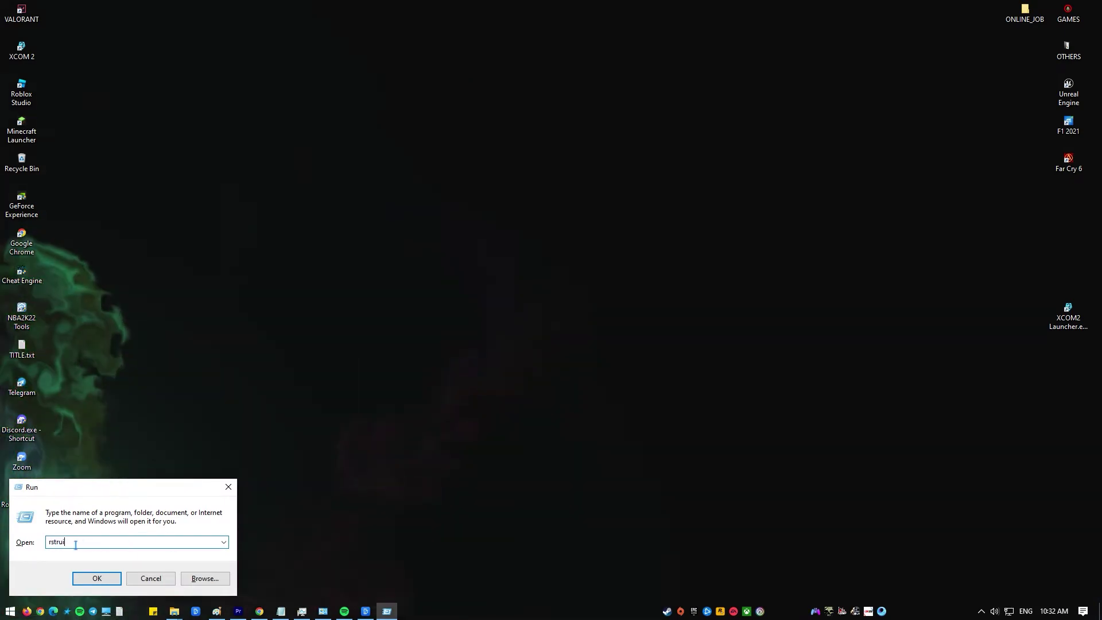
left_click(97, 578)
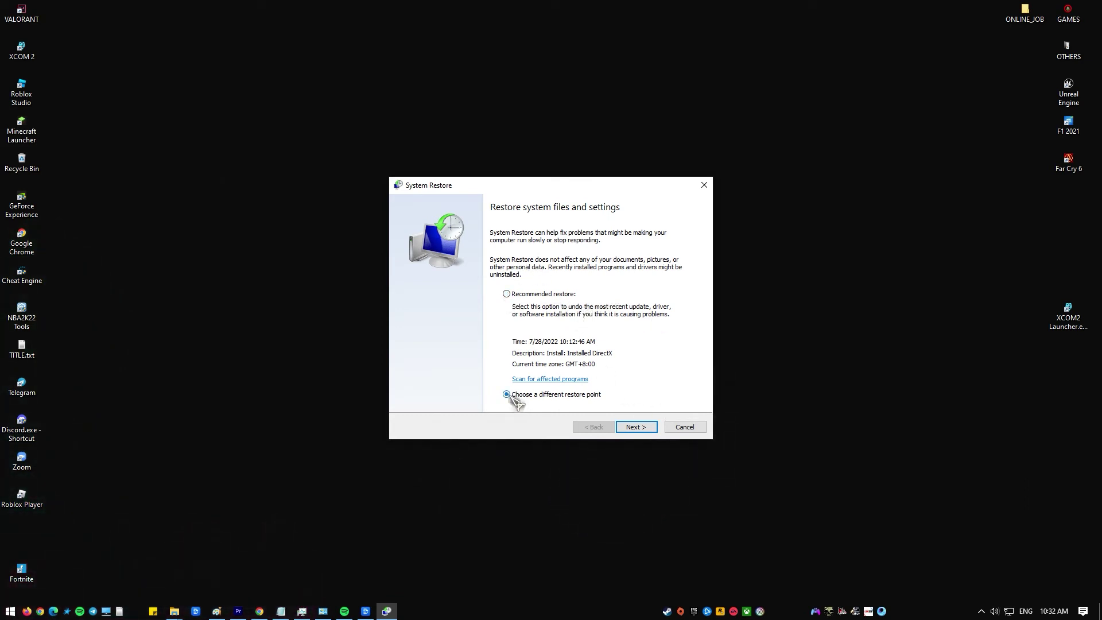
left_click(634, 427)
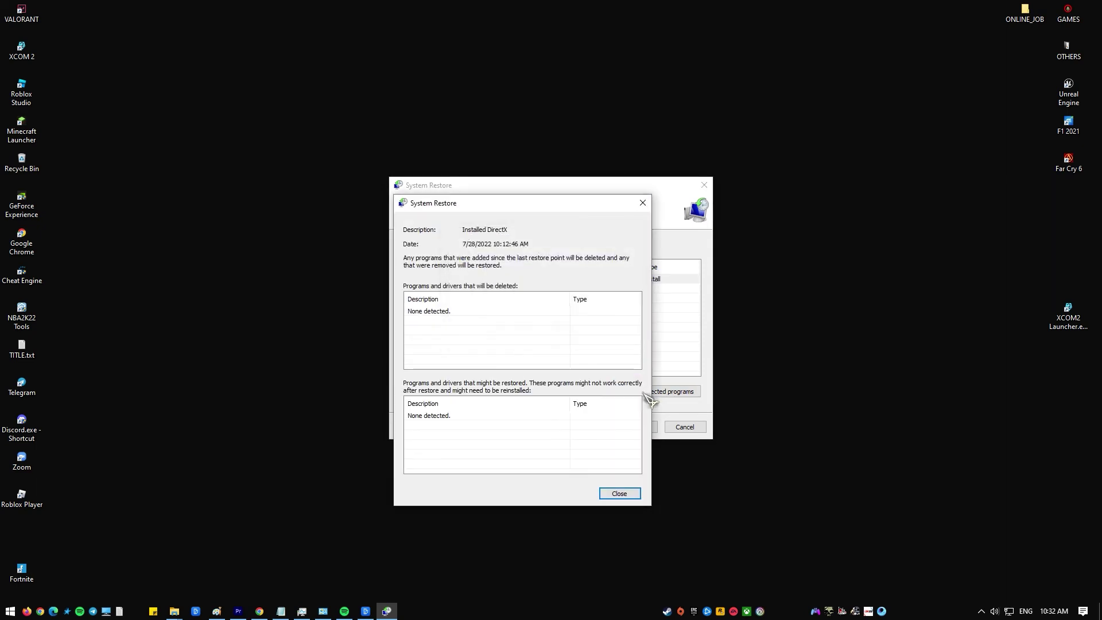
left_click_drag(527, 205, 261, 167)
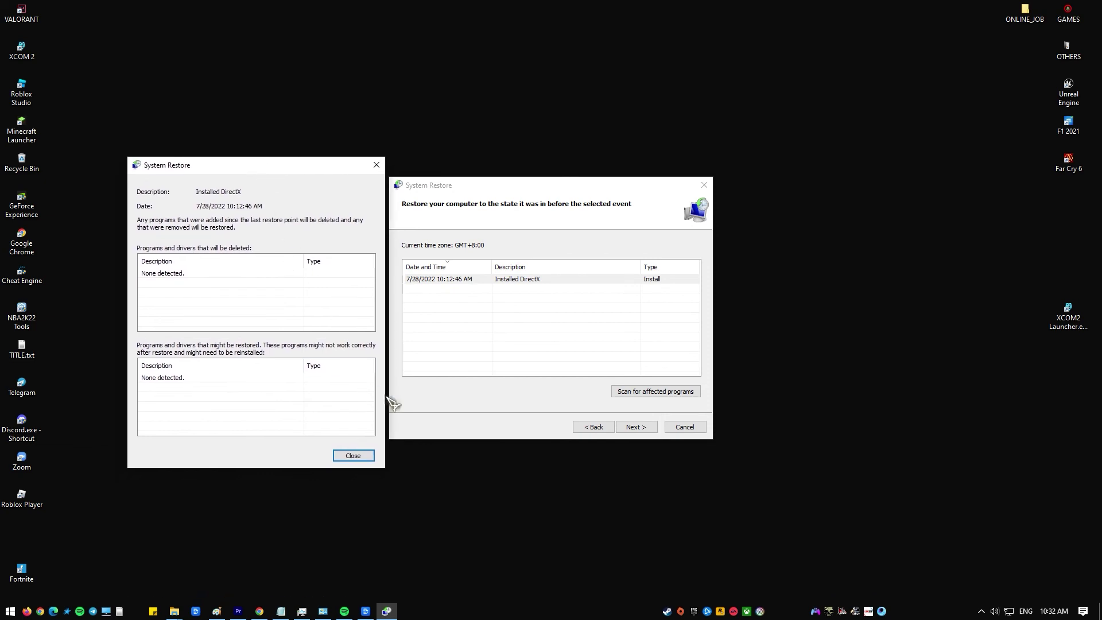